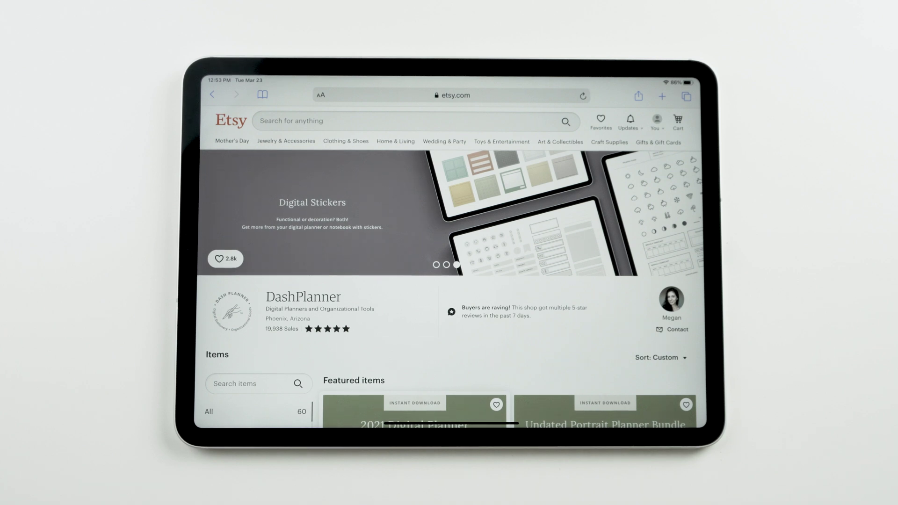
Go to Etsy's Purchases and reviews page listing the DashPlanner 2021 Digital Planner order.
click(657, 121)
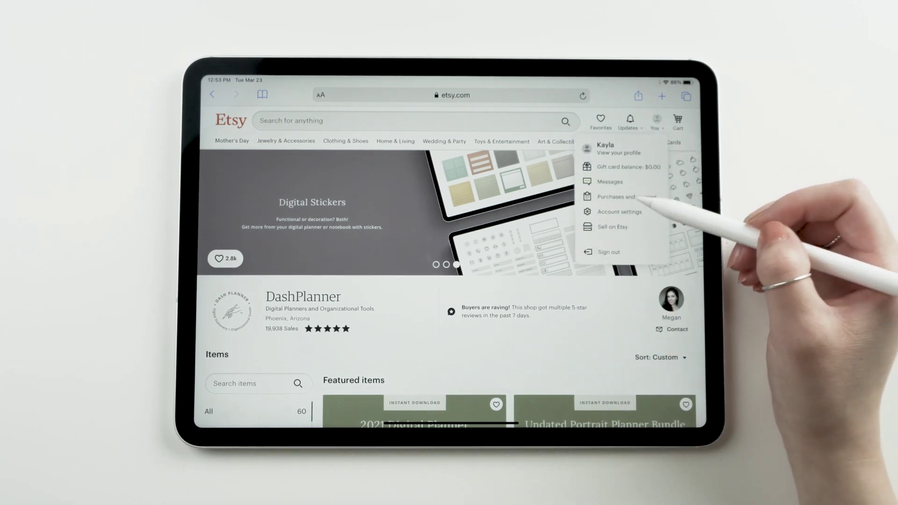
click(627, 196)
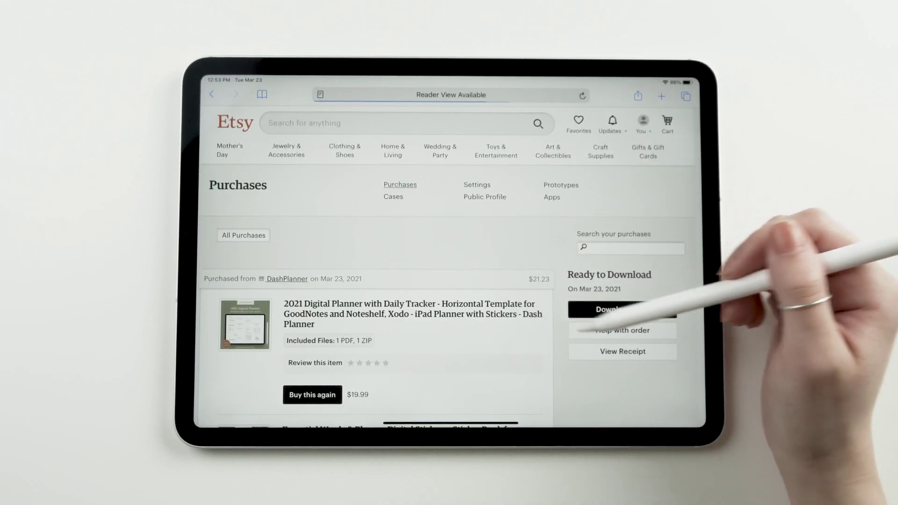
scroll(625, 366, down, 3)
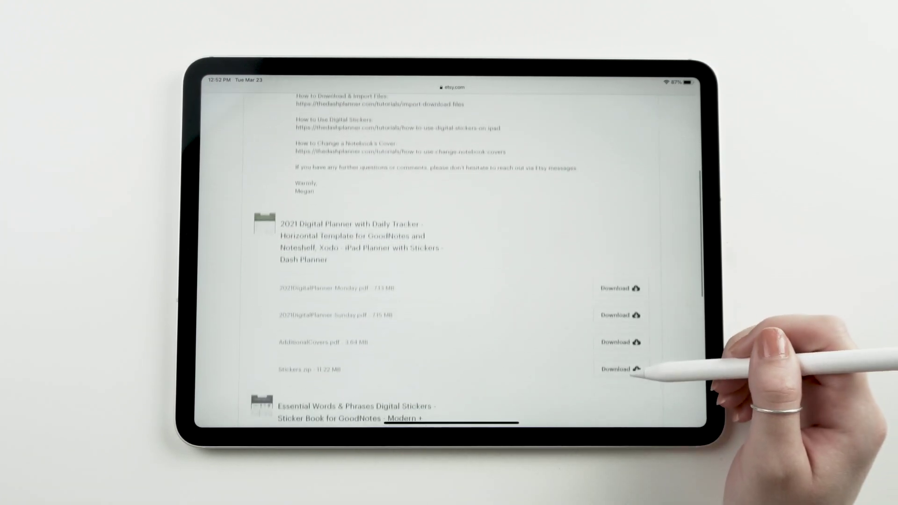
scroll(635, 372, down, 5)
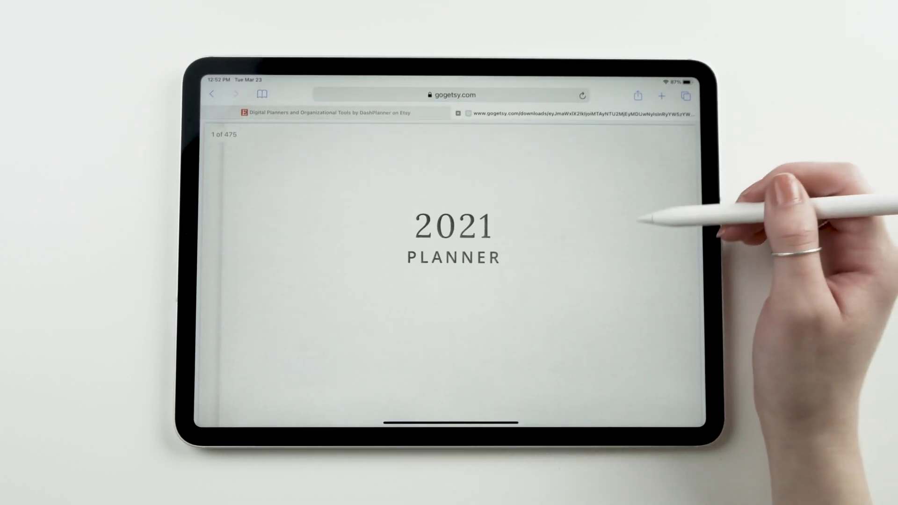
scroll(641, 203, down, 10)
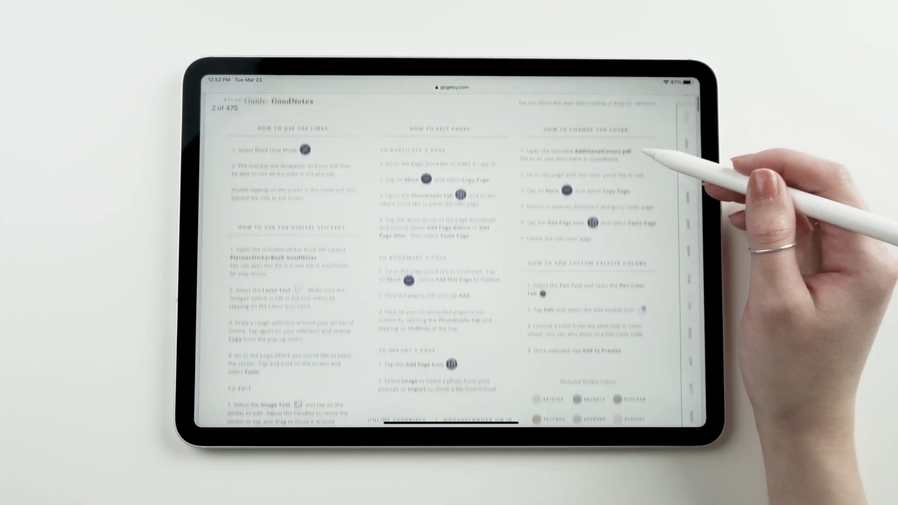
scroll(642, 160, up, 10)
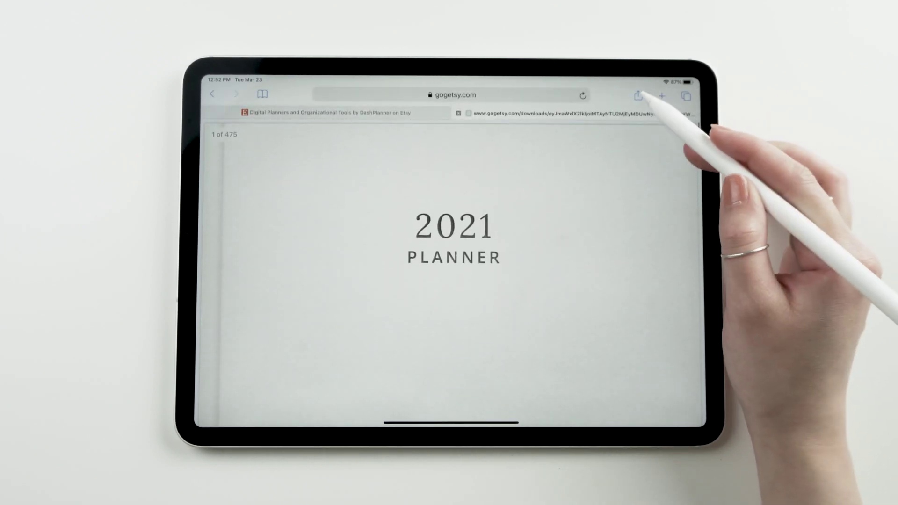
Share the 2021 Planner PDF from Safari to GoodNotes via the full apps list.
click(638, 96)
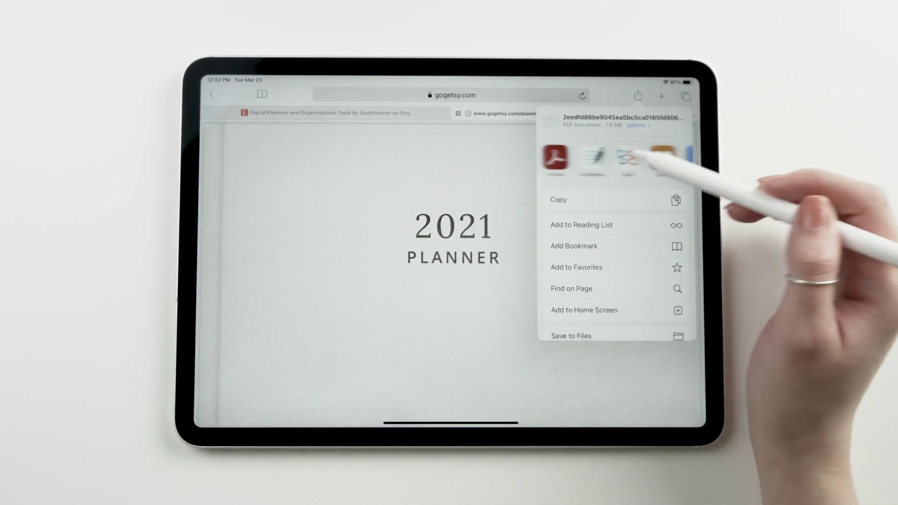
click(675, 158)
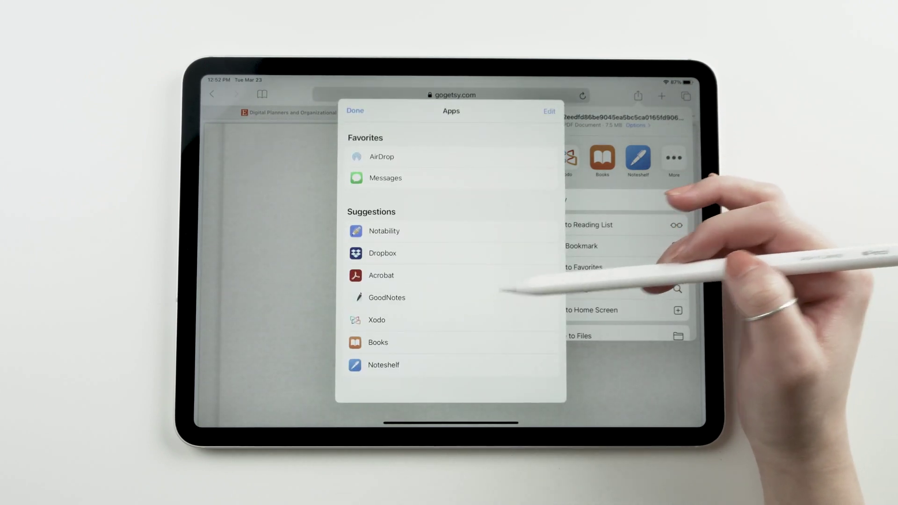
click(501, 296)
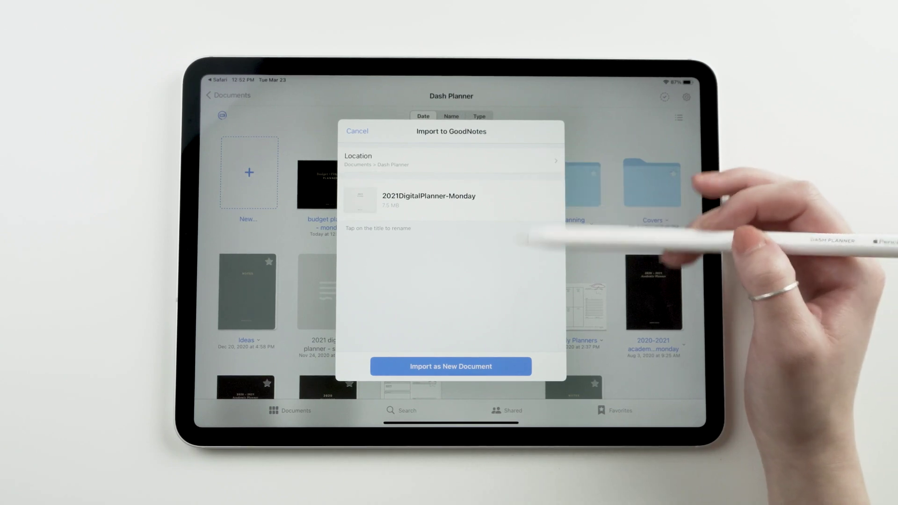
Import 2021DigitalPlanner-Monday as a new GoodNotes document and flip through to its index page.
click(523, 366)
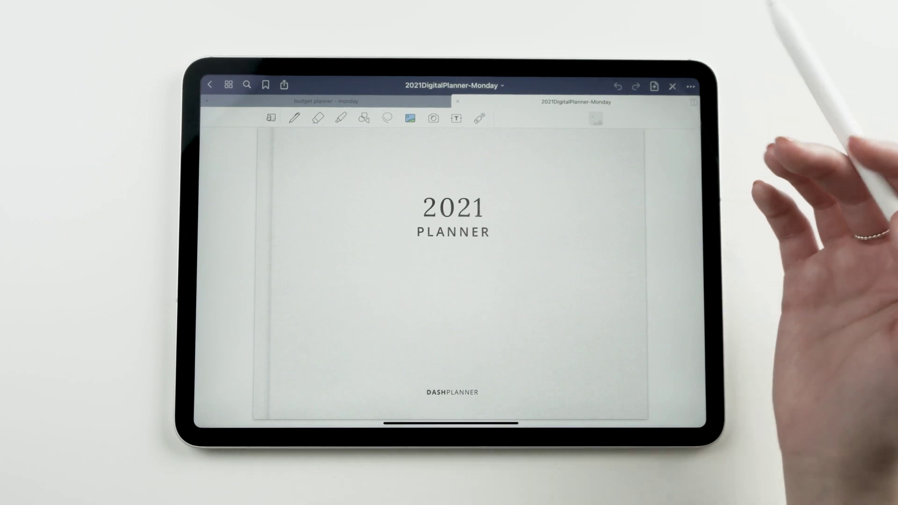
drag(635, 204, 232, 340)
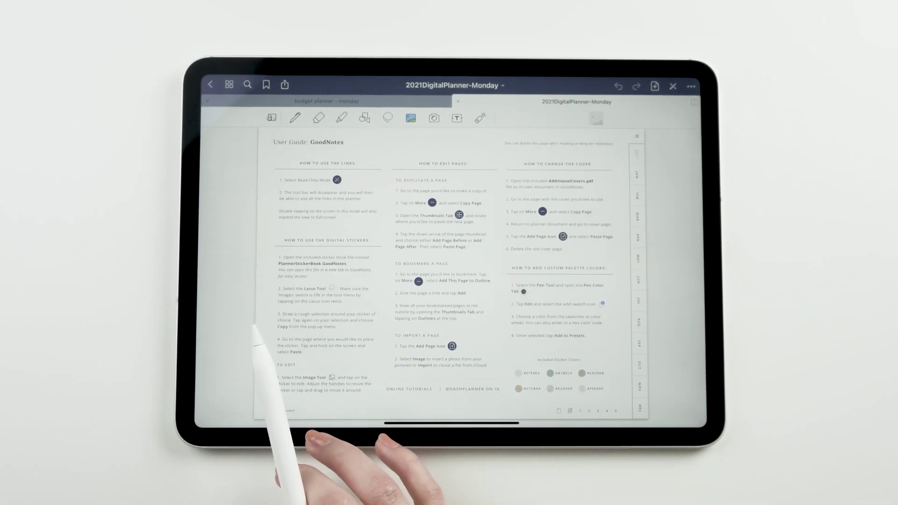
drag(421, 316, 309, 309)
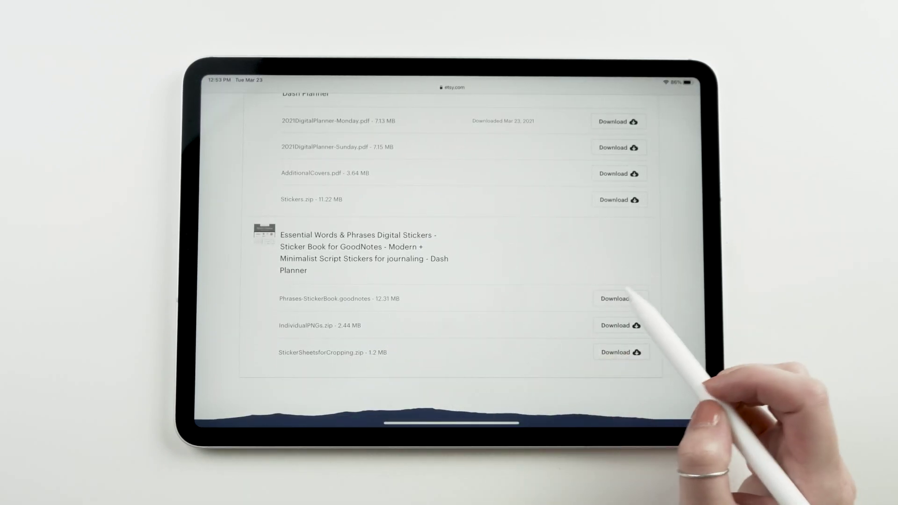
Download Phrases-StickerBook.goodnotes from Etsy and open its 215-file zip preview.
click(620, 298)
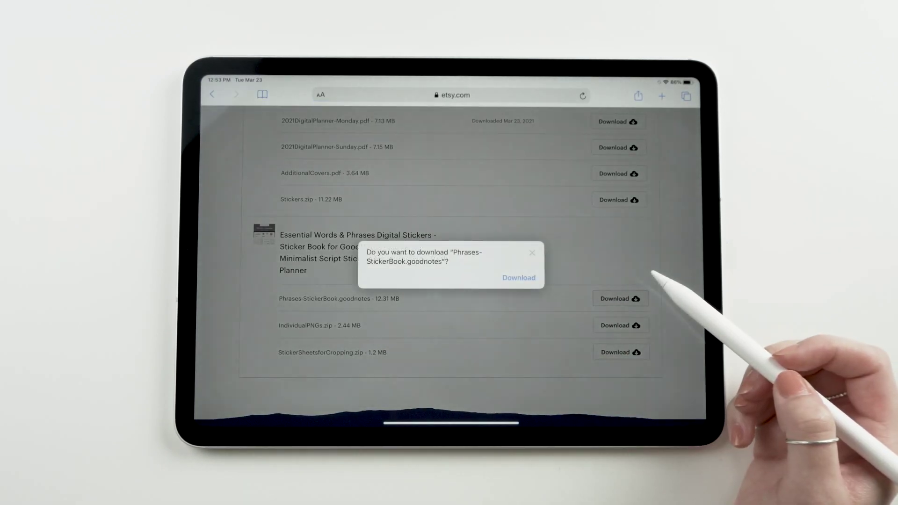
click(519, 276)
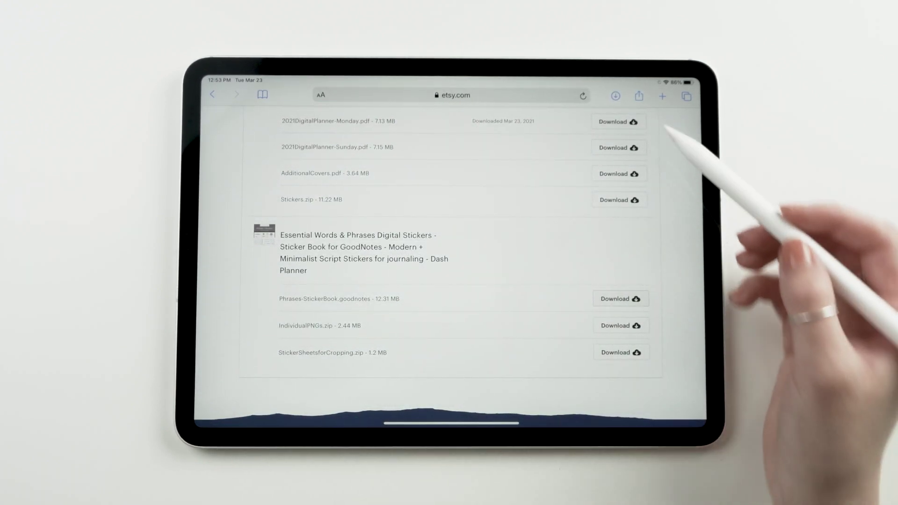
click(615, 95)
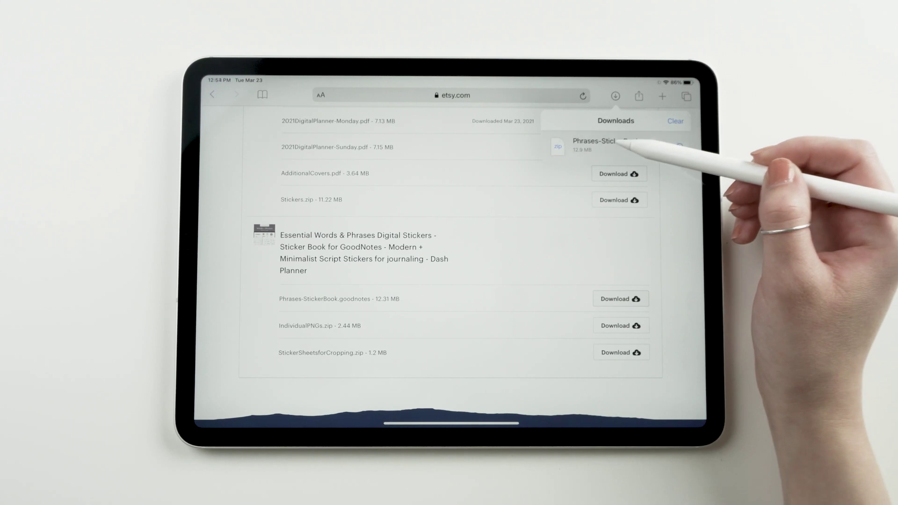
click(626, 144)
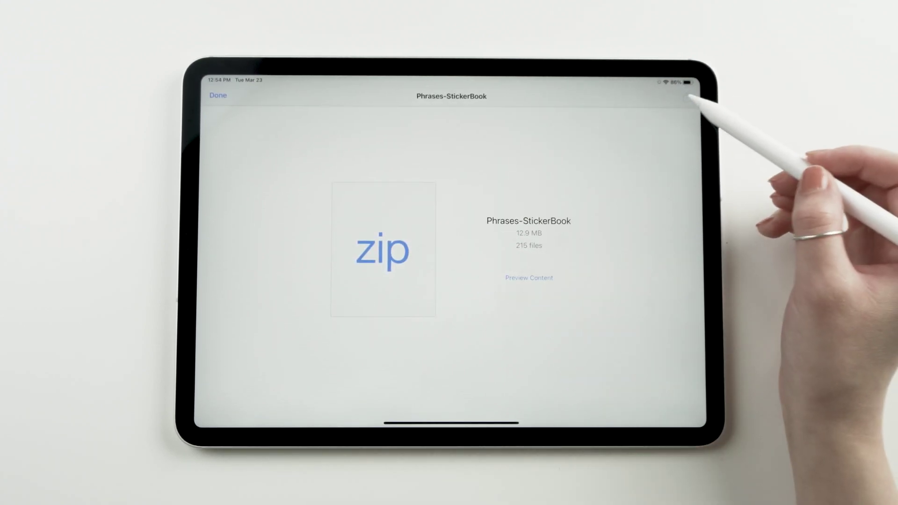
Share the Phrases-StickerBook archive from Safari to GoodNotes via the full apps list.
click(688, 97)
drag(672, 160, 660, 148)
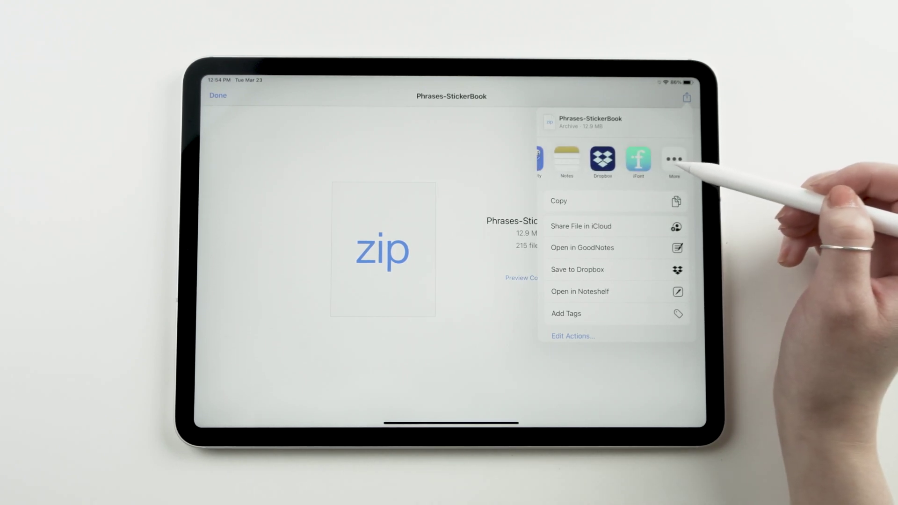
click(674, 160)
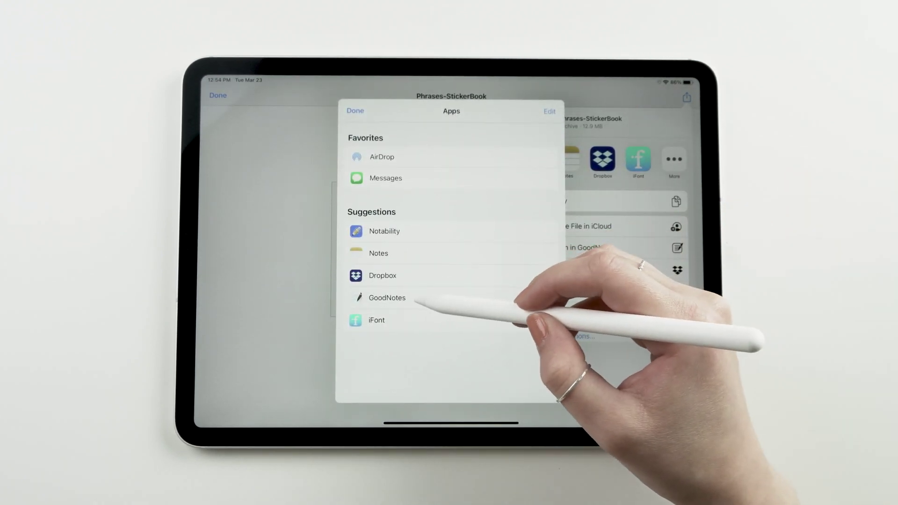
click(416, 300)
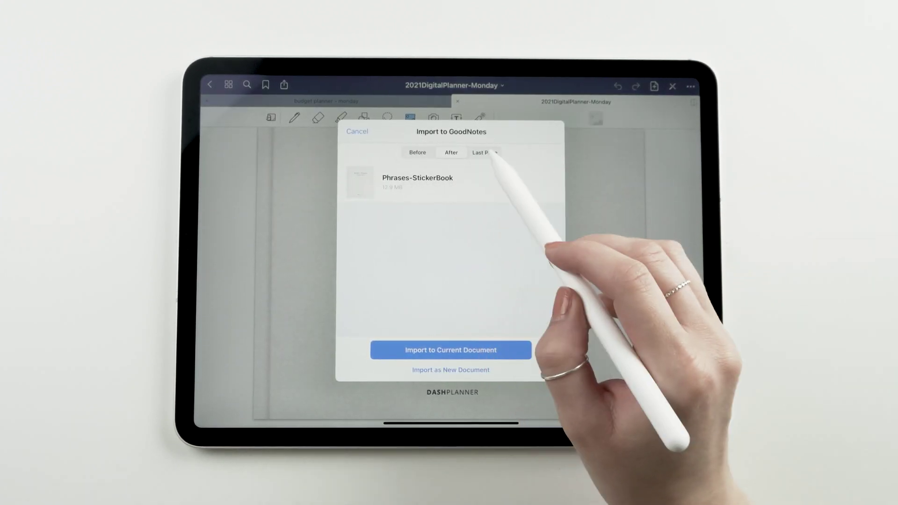
Import Phrases-StickerBook as a separate document into the Sticker Books folder.
click(428, 371)
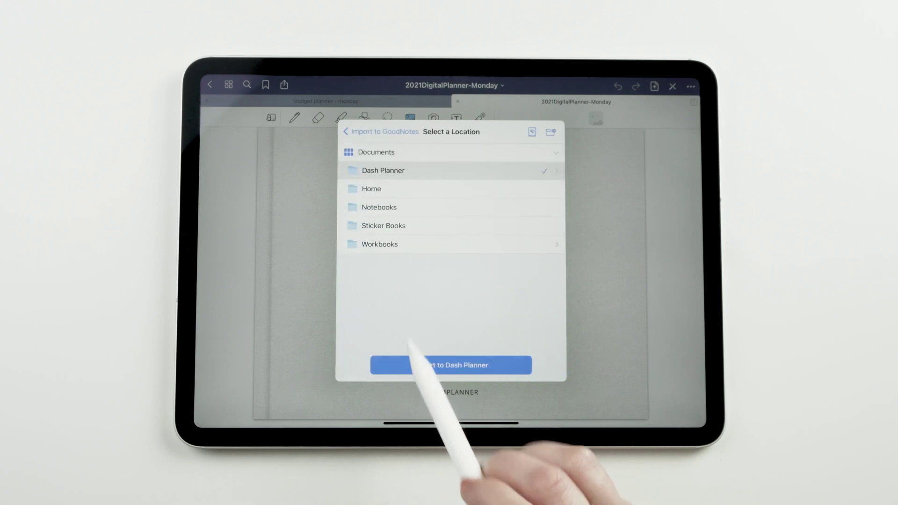
click(407, 225)
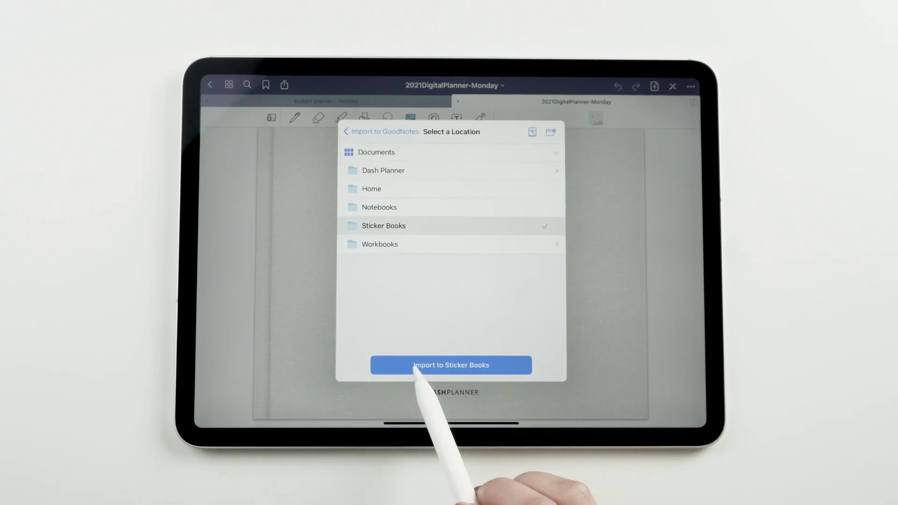
click(415, 366)
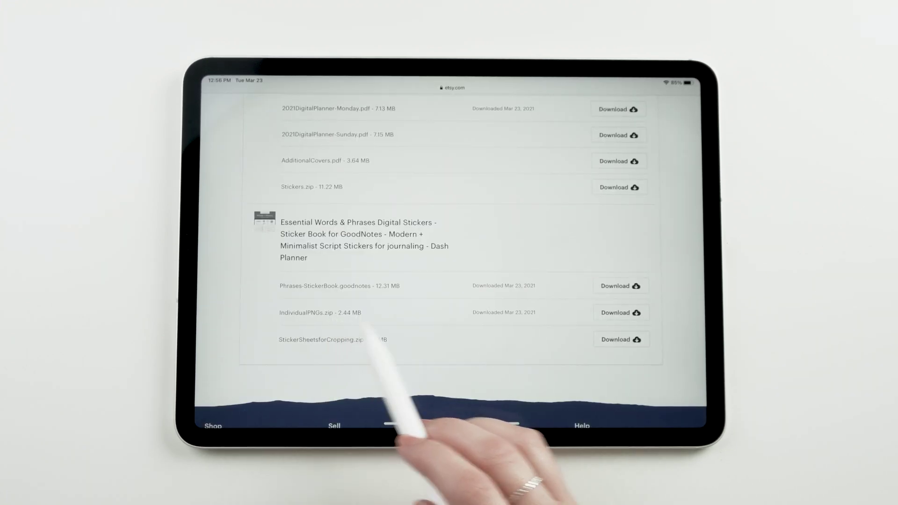
Download IndividualPNGs.zip from Etsy and reveal it in the Files Downloads folder.
click(628, 314)
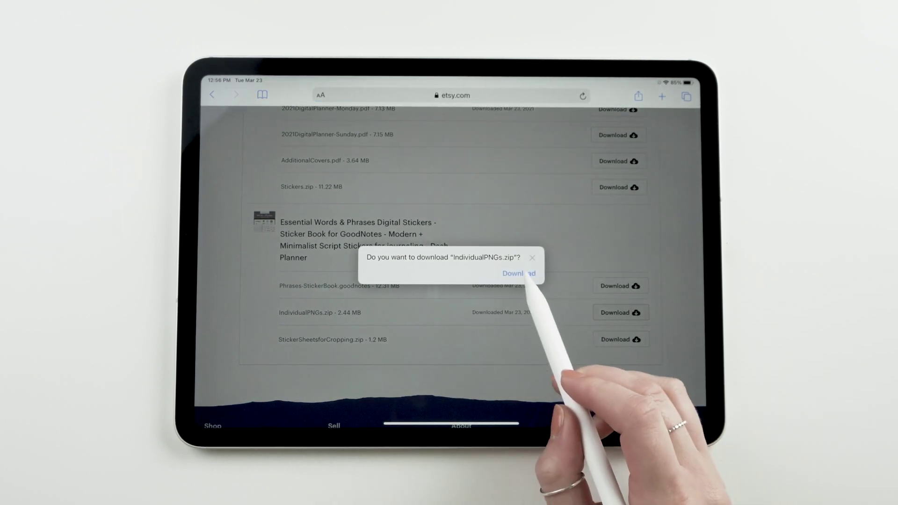
click(519, 275)
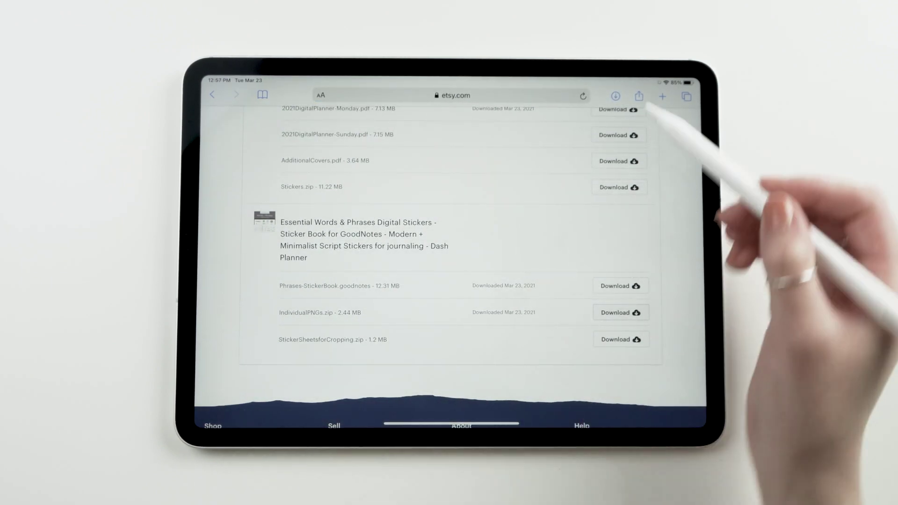
click(615, 97)
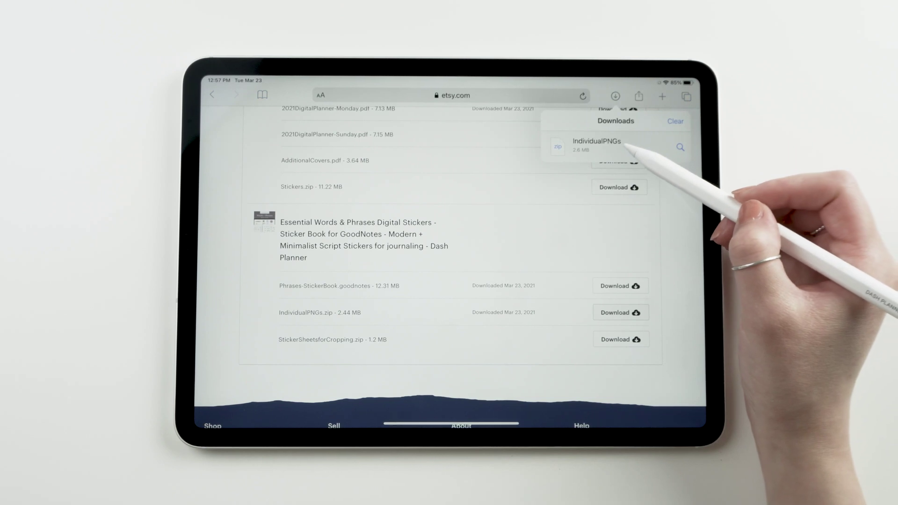
click(625, 145)
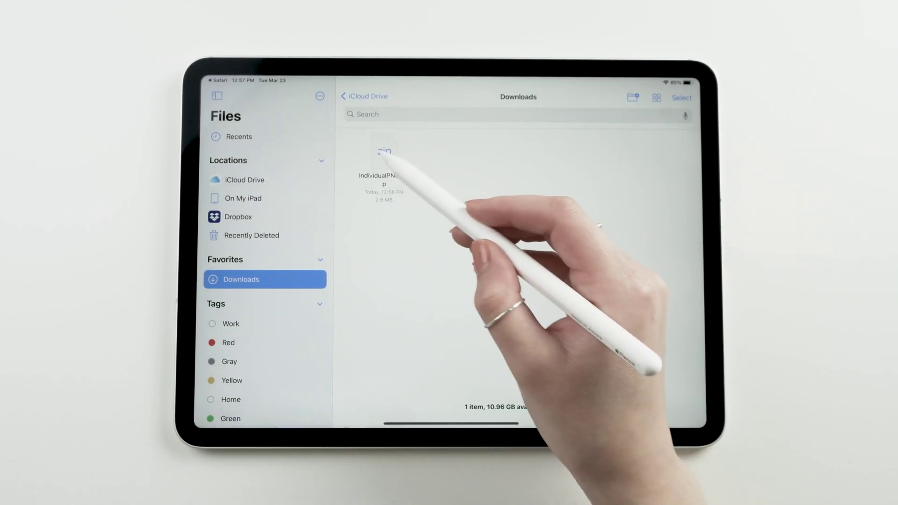
Extract IndividualPNGs.zip and open the Individual PNGs > Phrases sticker folder.
click(385, 154)
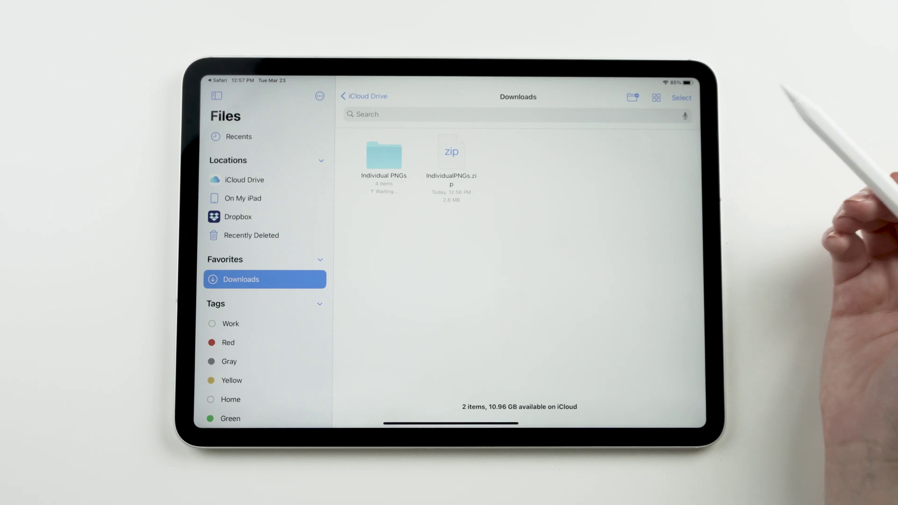
click(383, 155)
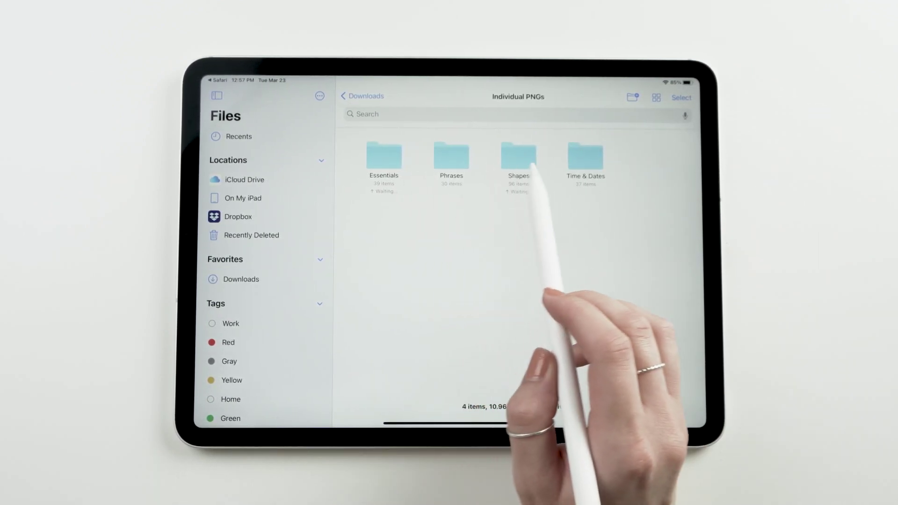
click(451, 155)
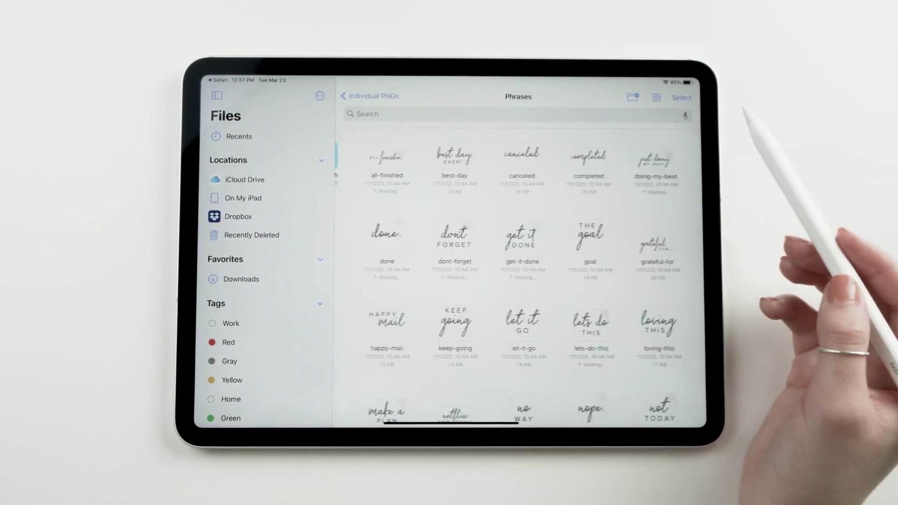
scroll(652, 330, down, 5)
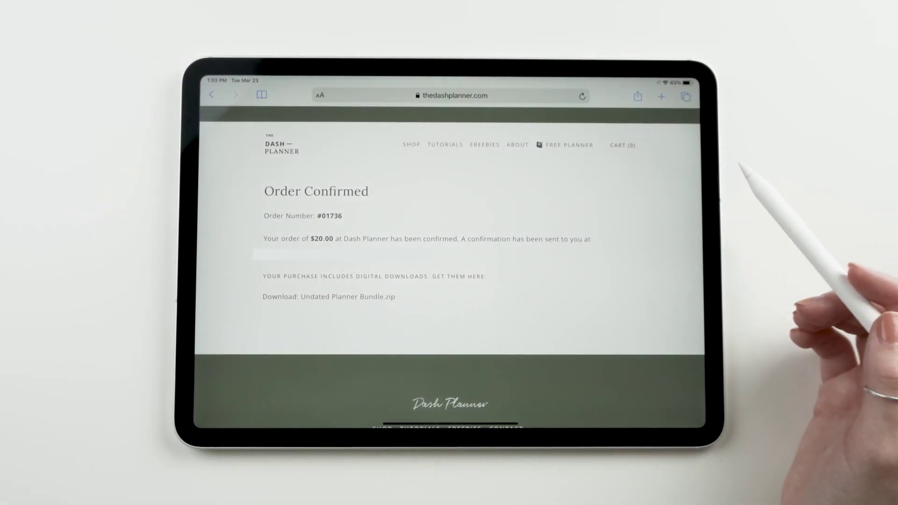
Download Undated Planner Bundle.zip from the Order Confirmed page and reveal it in Files.
click(391, 296)
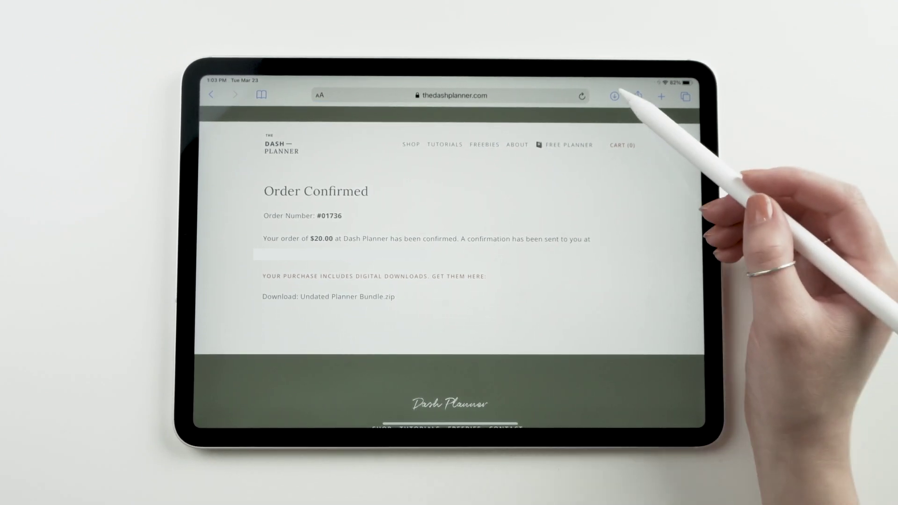
click(614, 96)
click(675, 144)
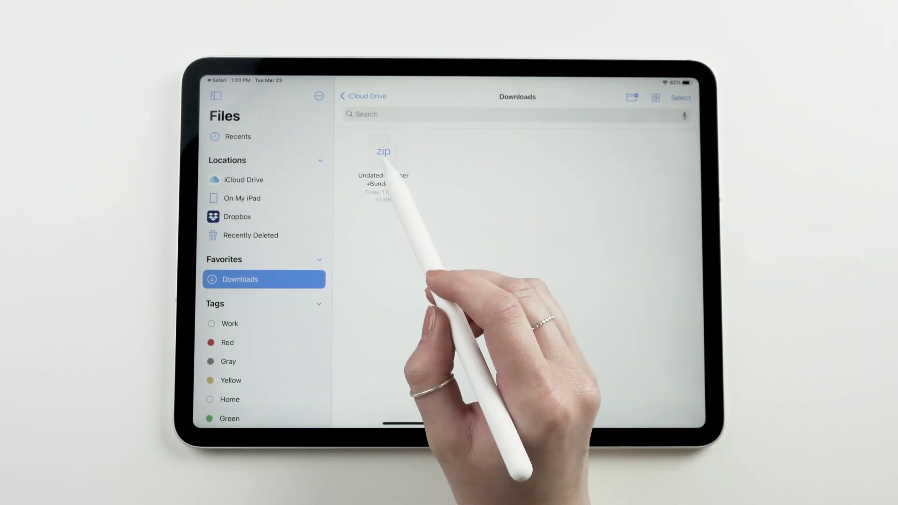
Unzip Undated Planner Bundle, open Undated Planners - Monday Start, and select Lined Week.
click(384, 154)
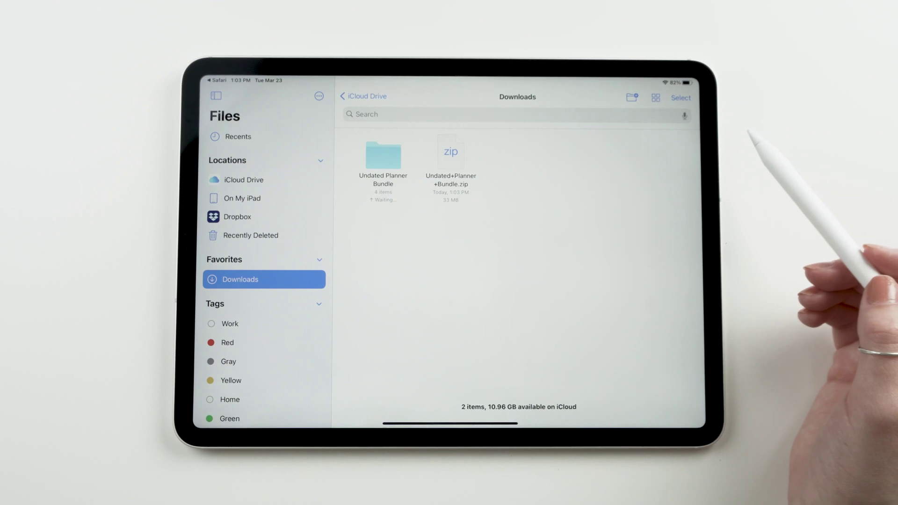
click(384, 156)
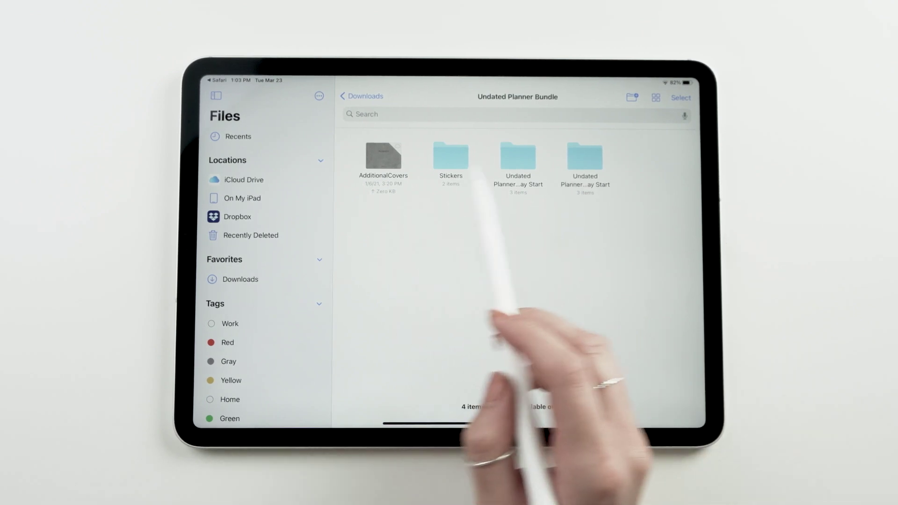
click(519, 157)
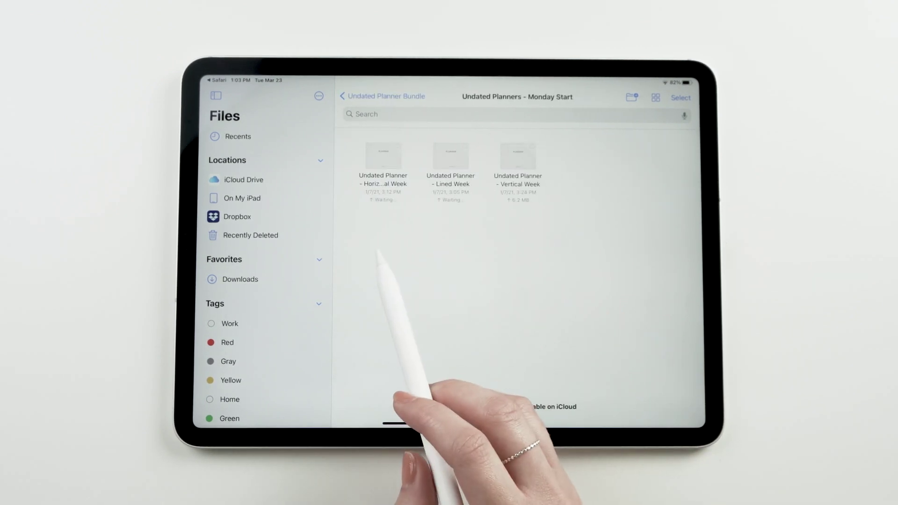
click(682, 98)
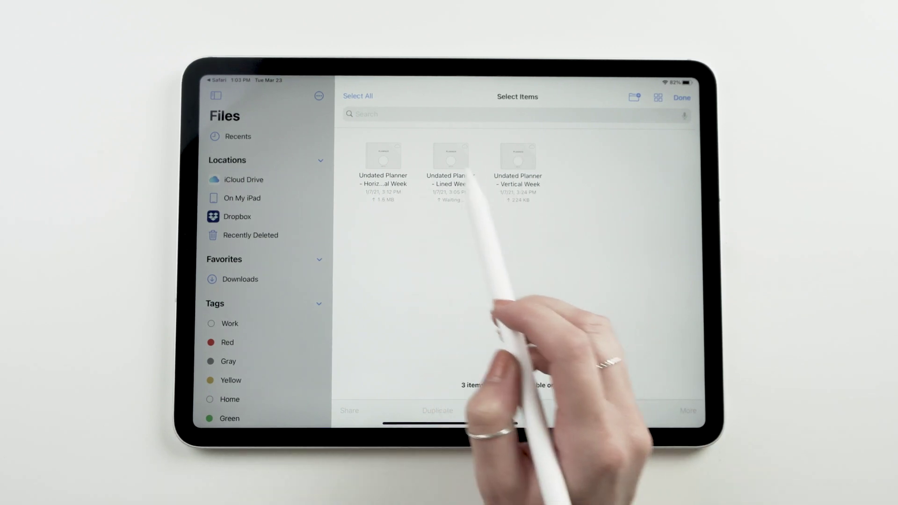
click(450, 159)
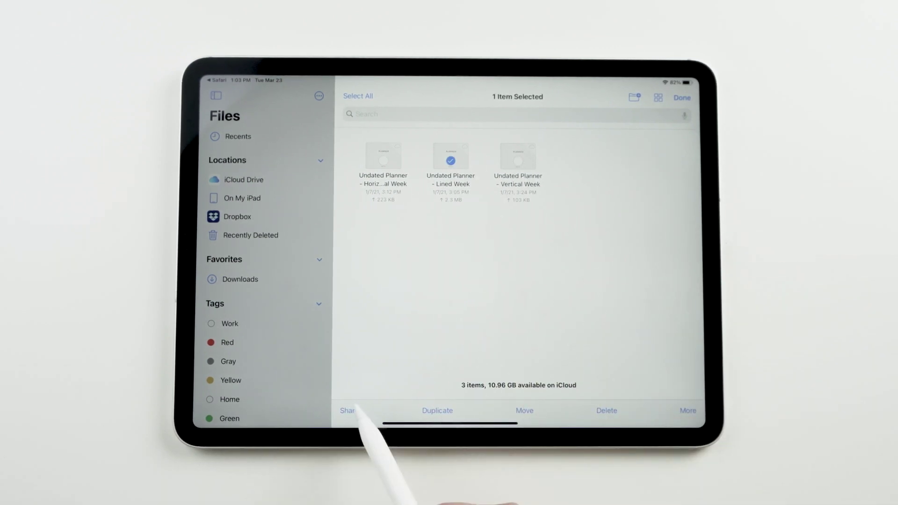